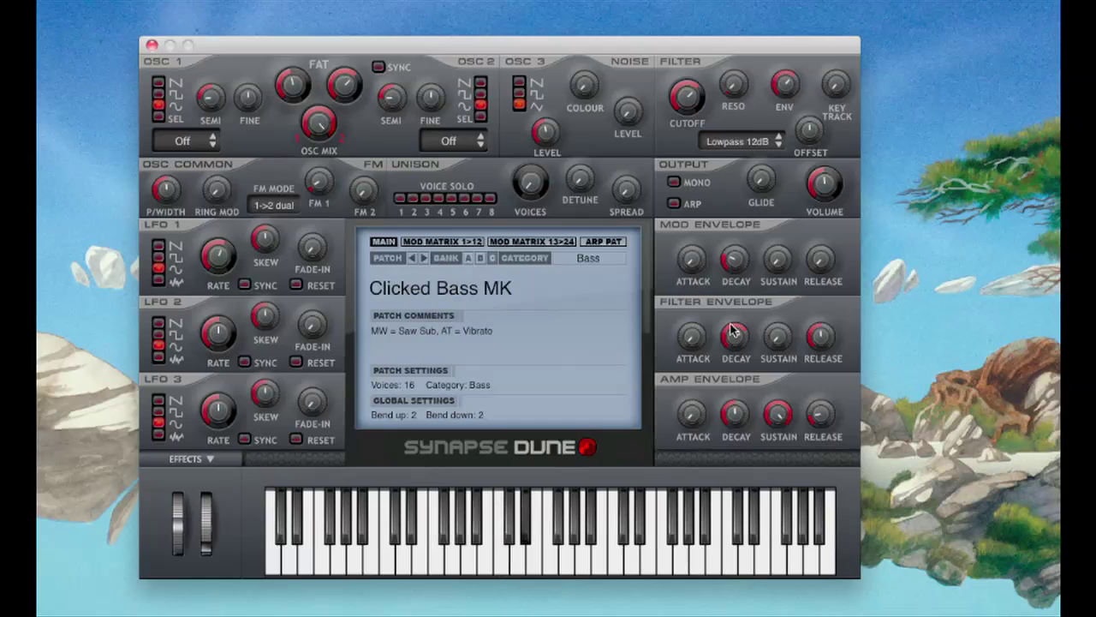
Step: Raise the decay of the filter envelope in the Clicked Bass MK patch
mouse_move(729, 325)
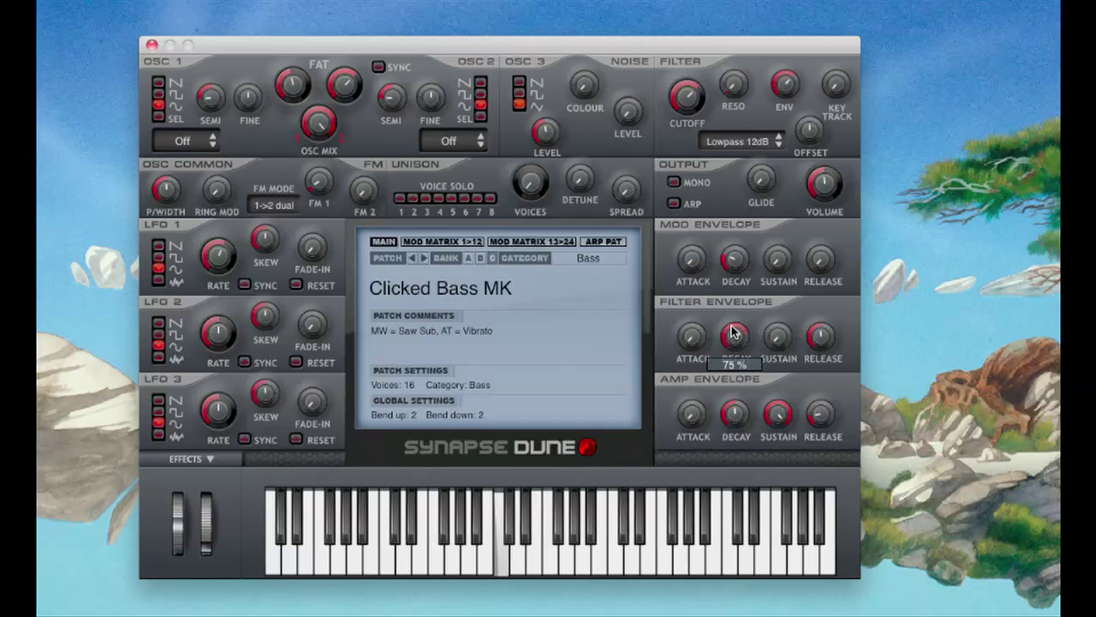
left_click_drag(729, 324, 724, 283)
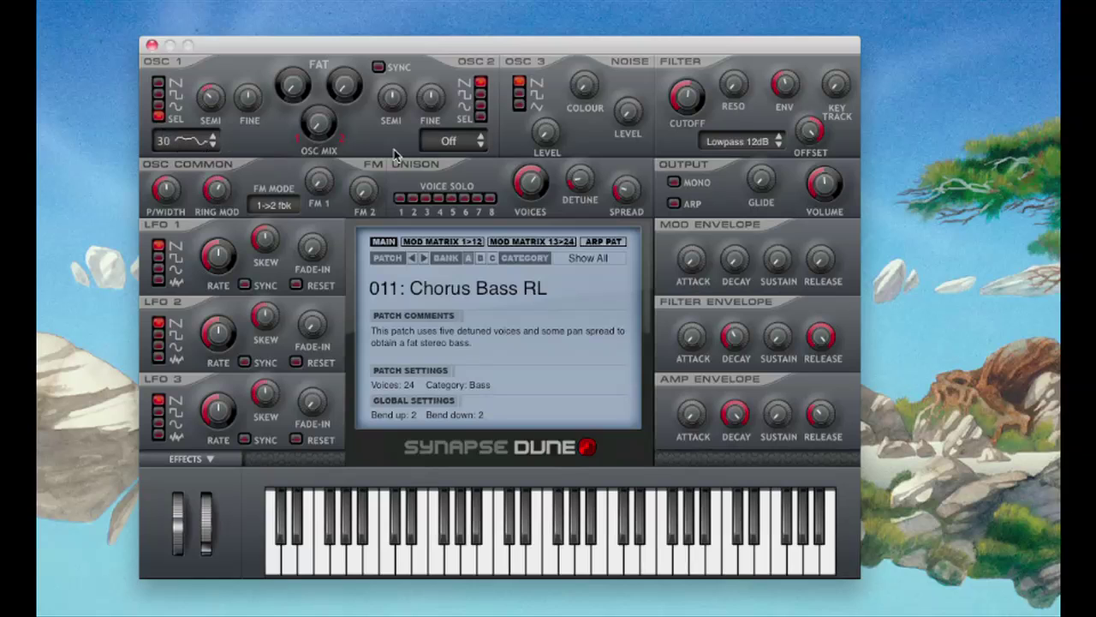
Step: Choose waveform 01 for oscillator 2, and sweep oscillator 3's level up to about 90% and back down to zero
scroll(447, 137, "up", 2)
scroll(448, 137, "down", 1)
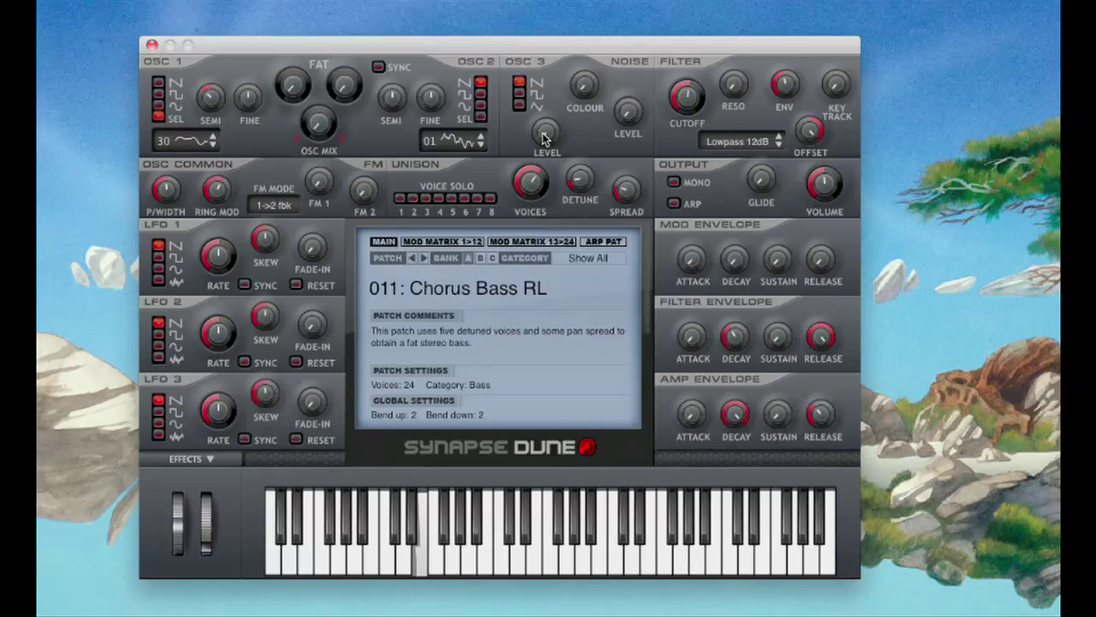
left_click_drag(545, 140, 535, 3)
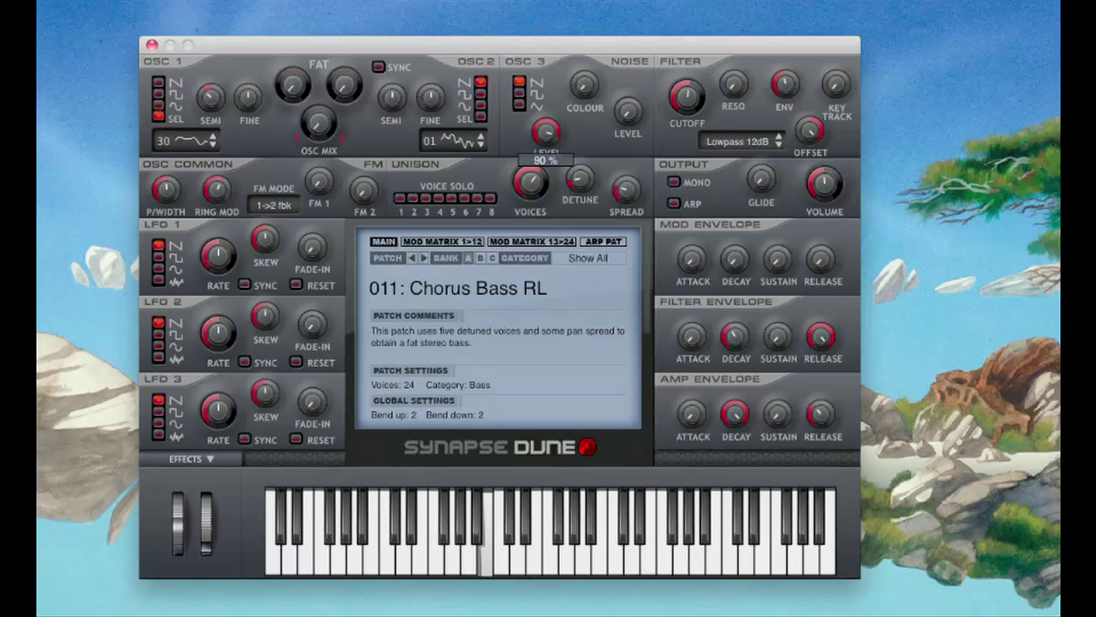
left_click_drag(534, 2, 533, 144)
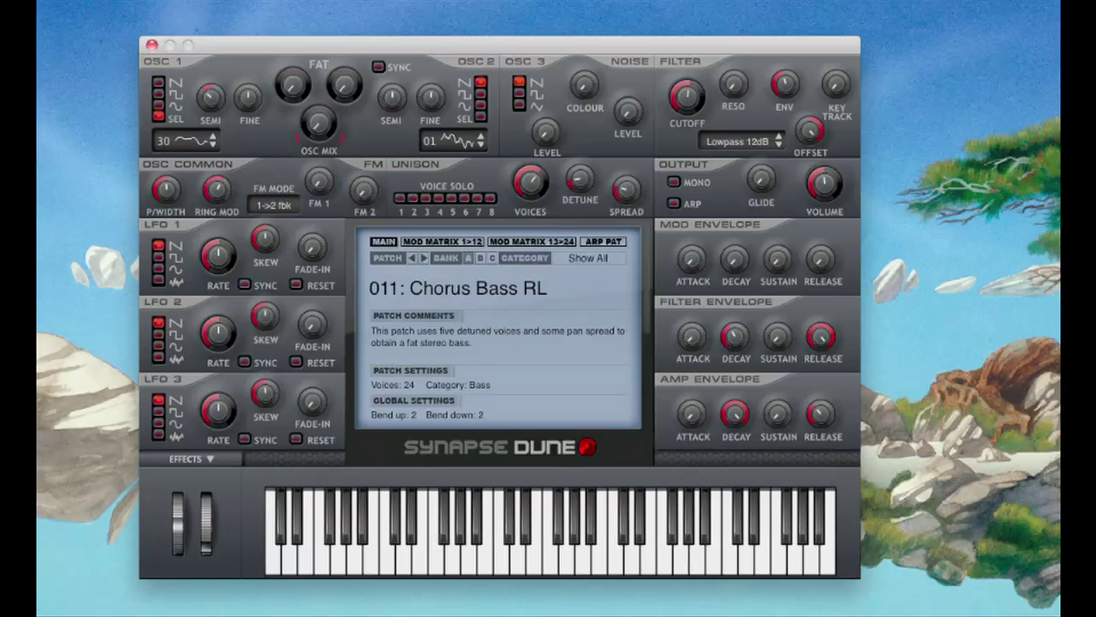
Step: Turn up the noise level and sweep the noise colour up and back down
left_click(585, 87)
left_click_drag(586, 83, 576, 7)
left_click_drag(626, 113, 604, 39)
left_click_drag(584, 84, 586, 179)
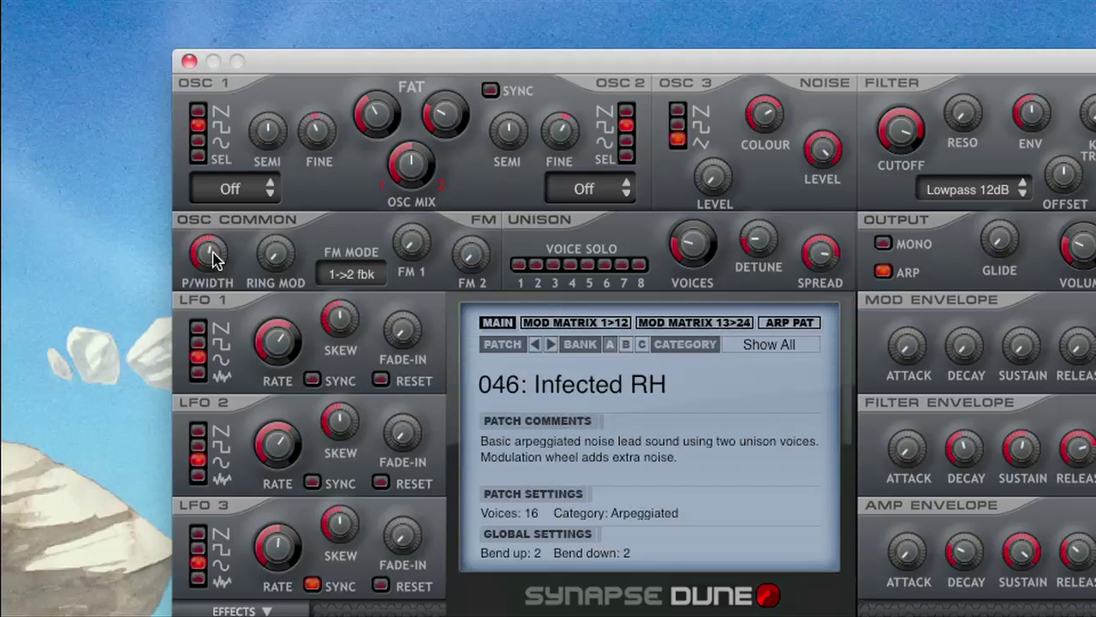
Step: Raise the common oscillator pulse width and turn up the ring modulation in the Infected RH patch
mouse_move(213, 258)
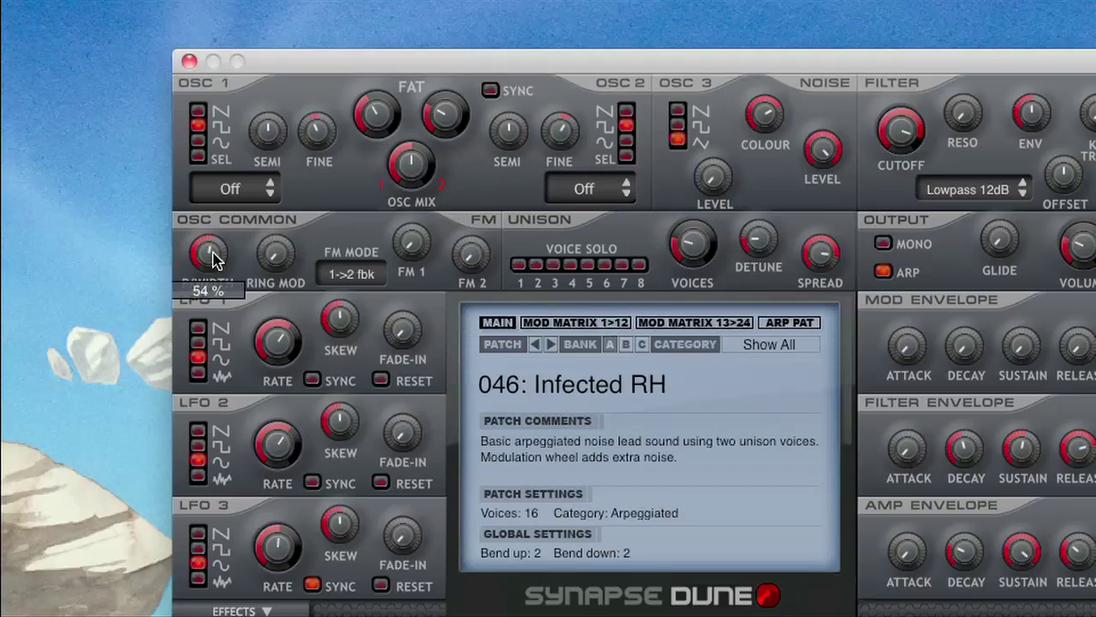
left_click_drag(212, 259, 172, 177)
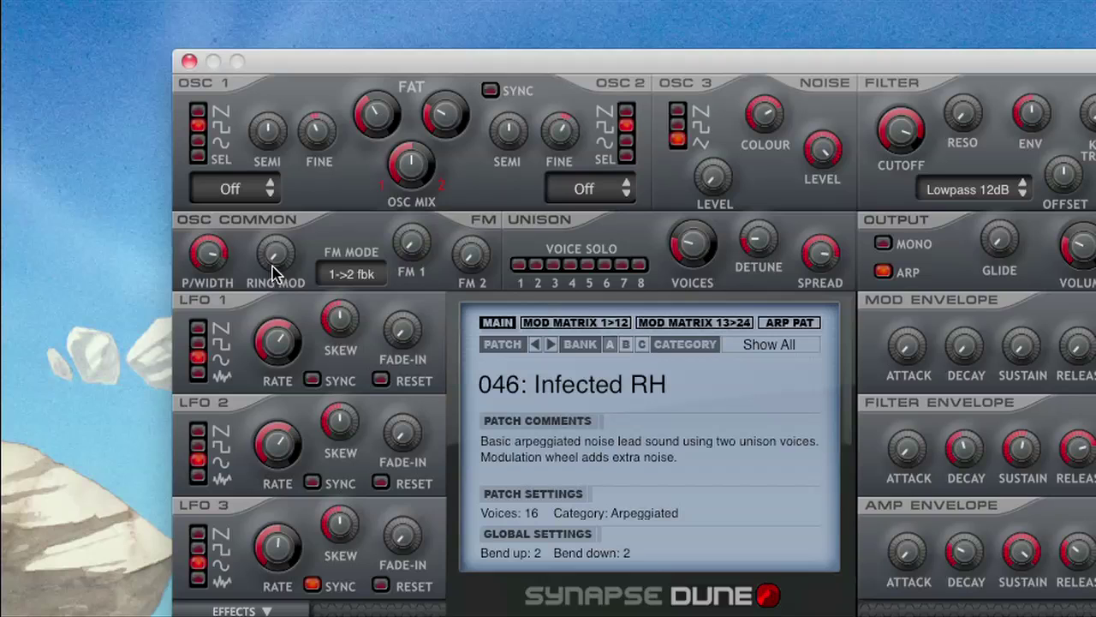
mouse_move(267, 259)
left_click_drag(267, 259, 238, 3)
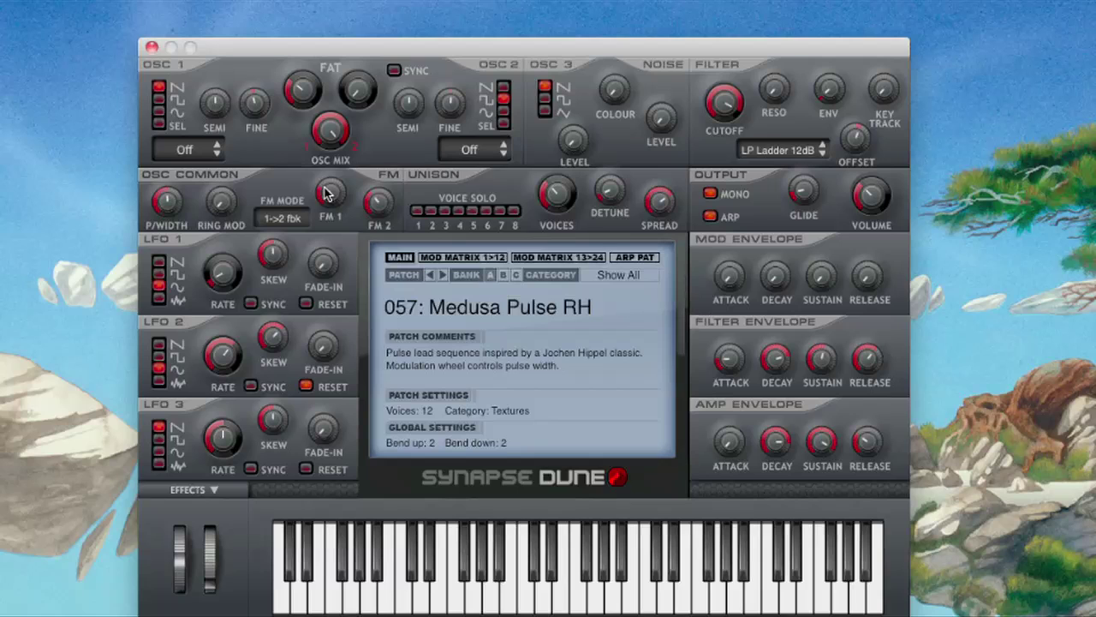
Step: Set up frequency modulation in Medusa Pulse RH with FM 1 at 20%, FM mode 1->2 dual and a raised FM 2 amount
mouse_move(328, 195)
left_mouse_down()
mouse_move(325, 221)
mouse_move(315, 80)
mouse_move(323, 214)
left_mouse_up()
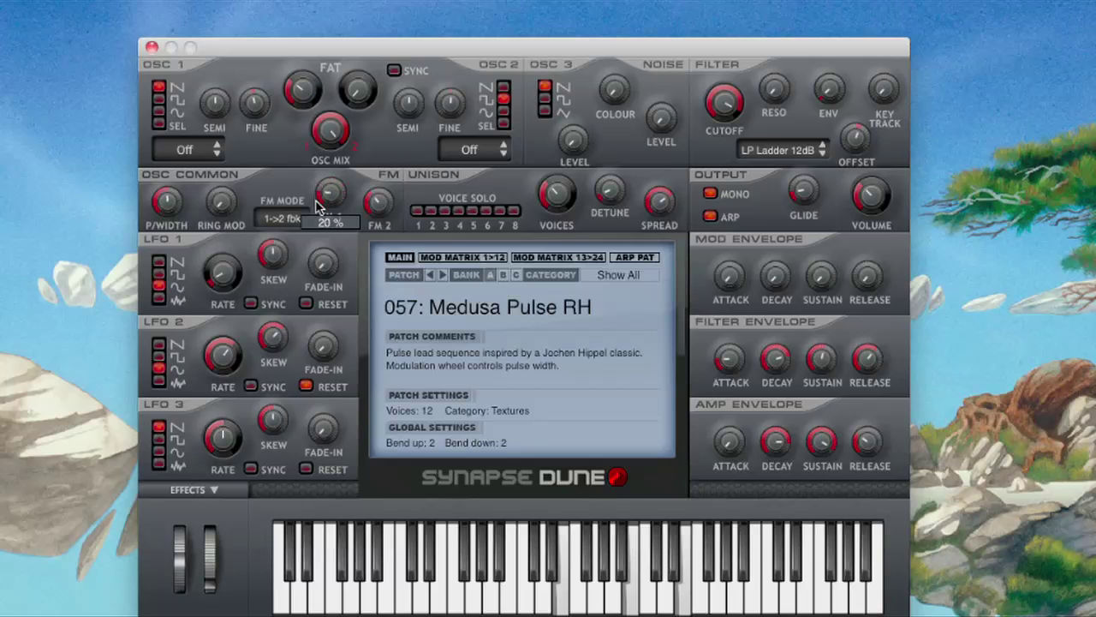
left_click(284, 220)
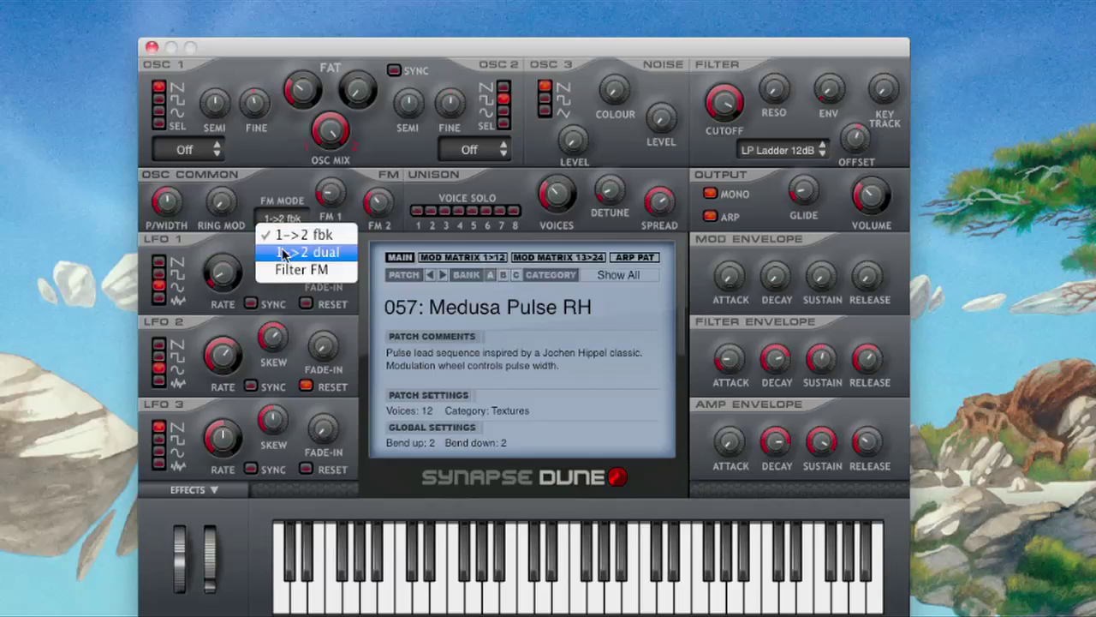
left_click(288, 252)
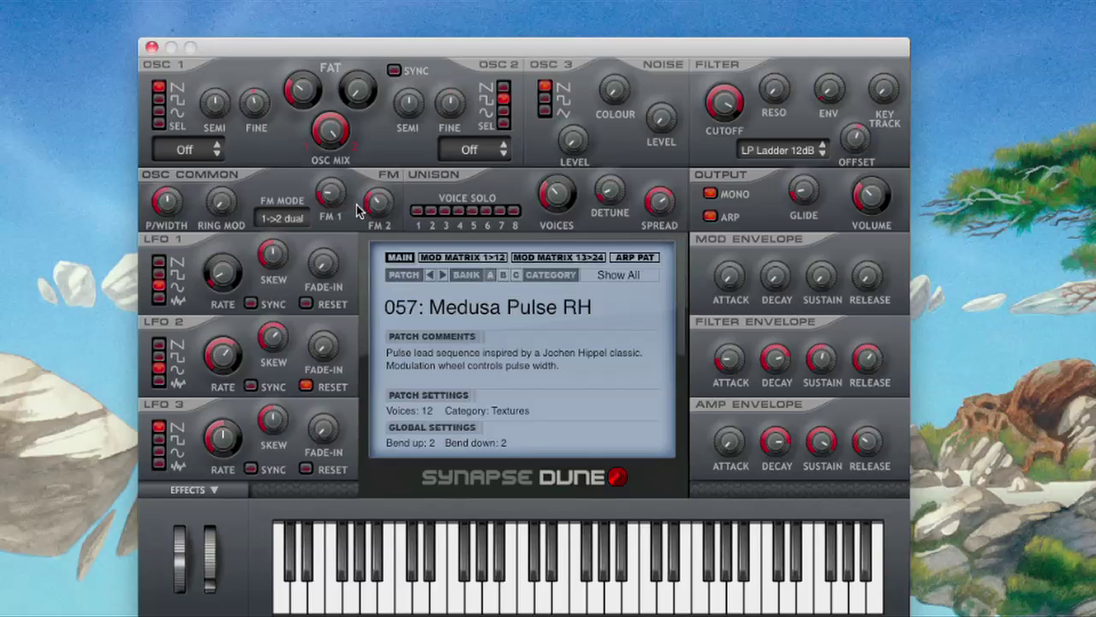
mouse_move(372, 204)
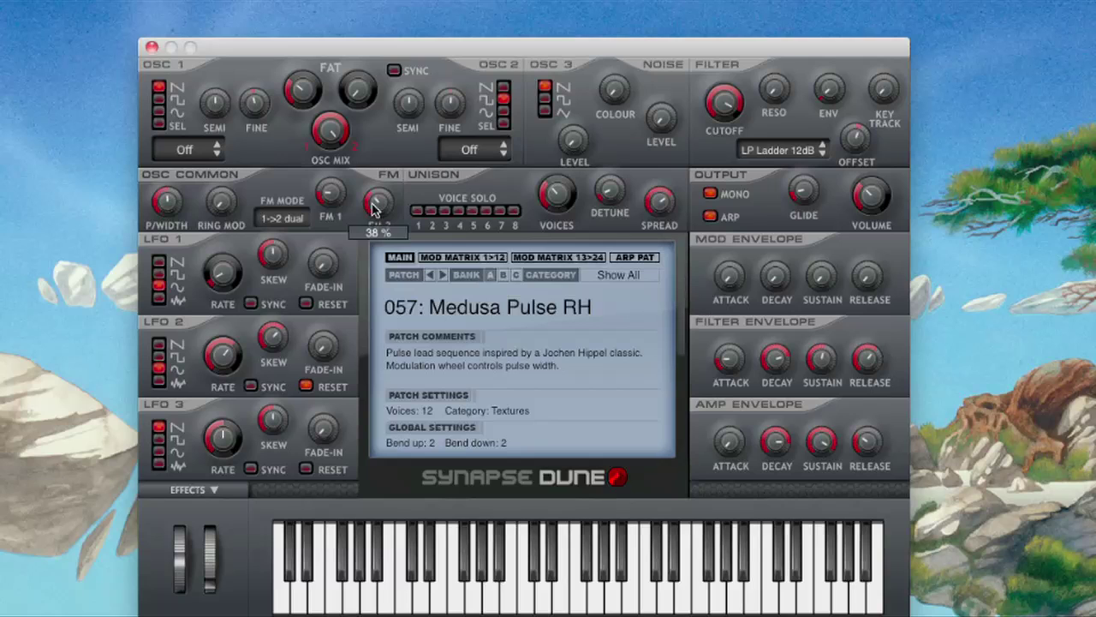
left_click_drag(372, 204, 348, 128)
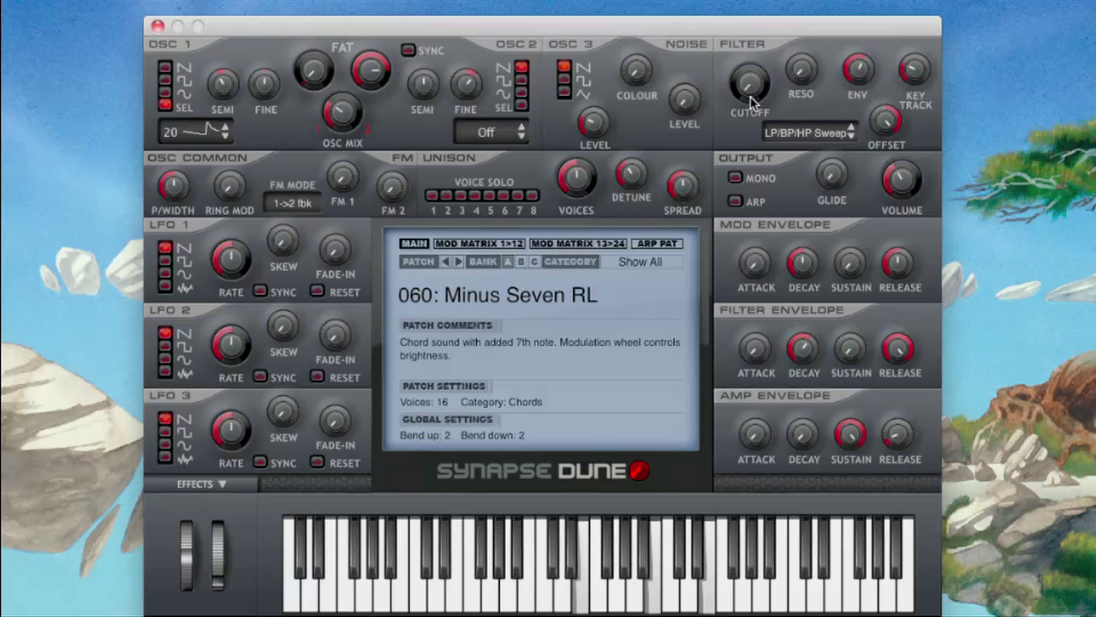
Step: Sweep the cutoff of the LP/BP/HP Sweep filter up to 100% and back down to a low setting
left_click_drag(750, 101, 742, 4)
left_click_drag(741, 5, 741, 0)
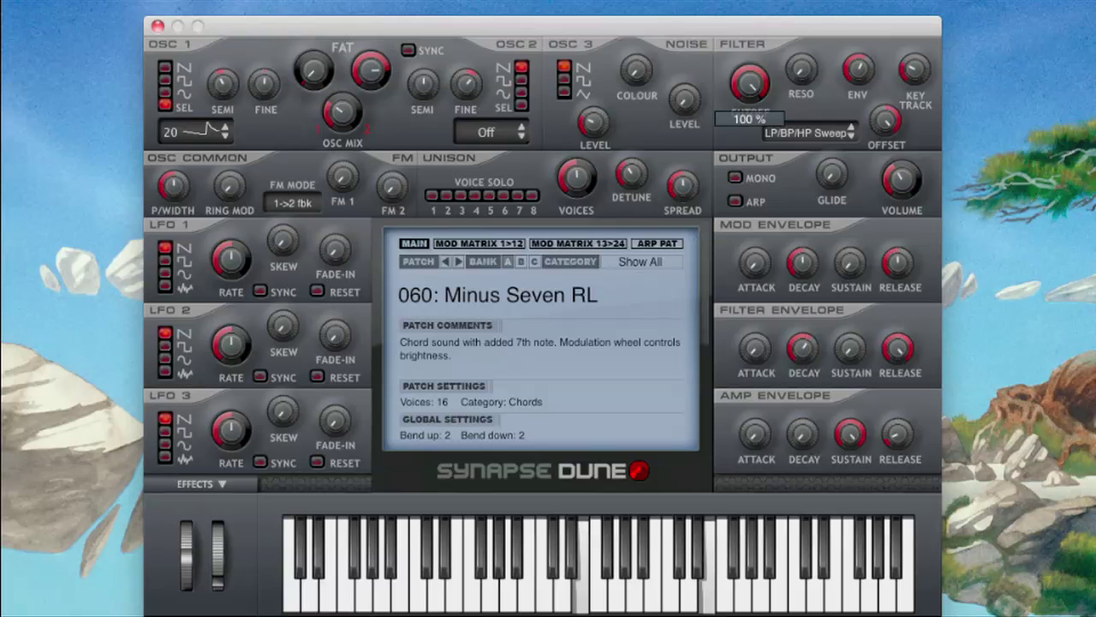
left_click_drag(742, 0, 728, 19)
Step: Switch the filter type to LP12+Dist and raise its cutoff to a high setting
left_click(822, 133)
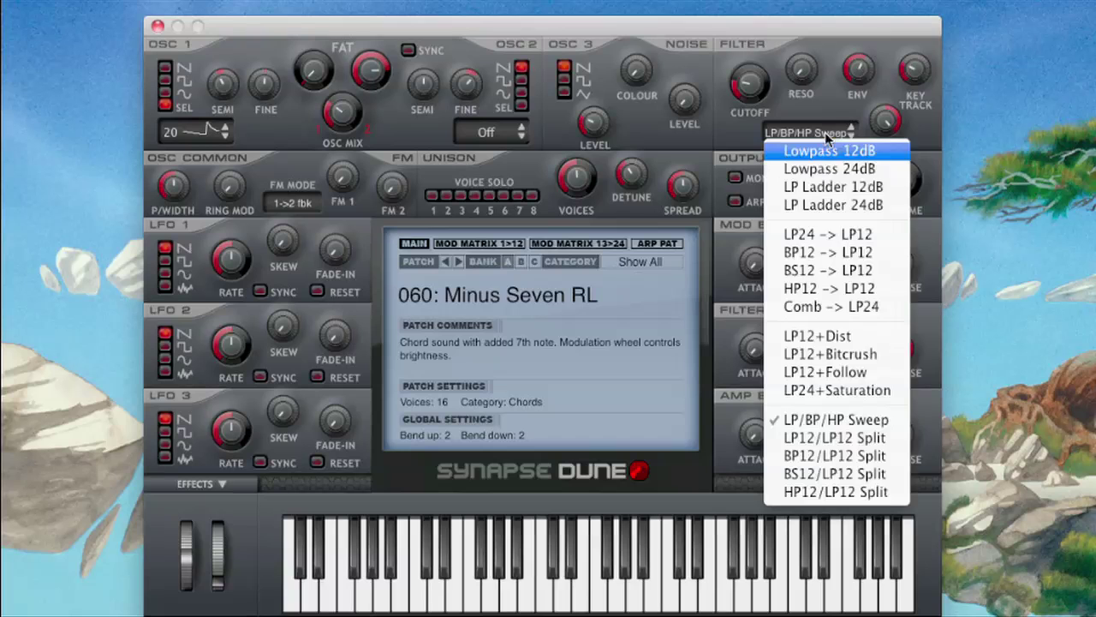
left_click(813, 335)
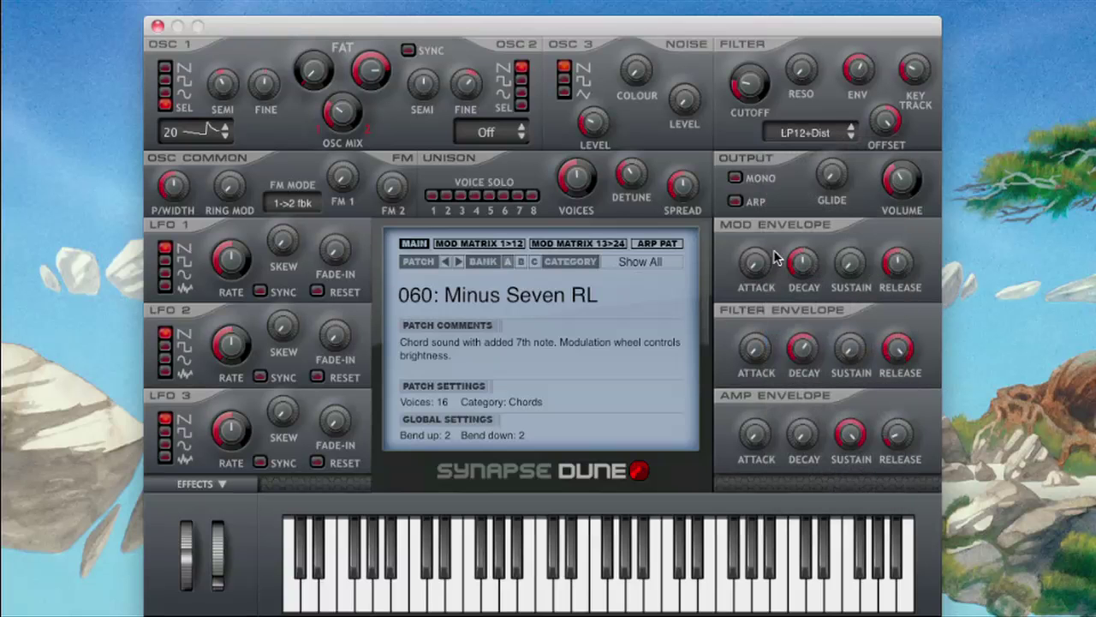
left_click_drag(746, 86, 740, 54)
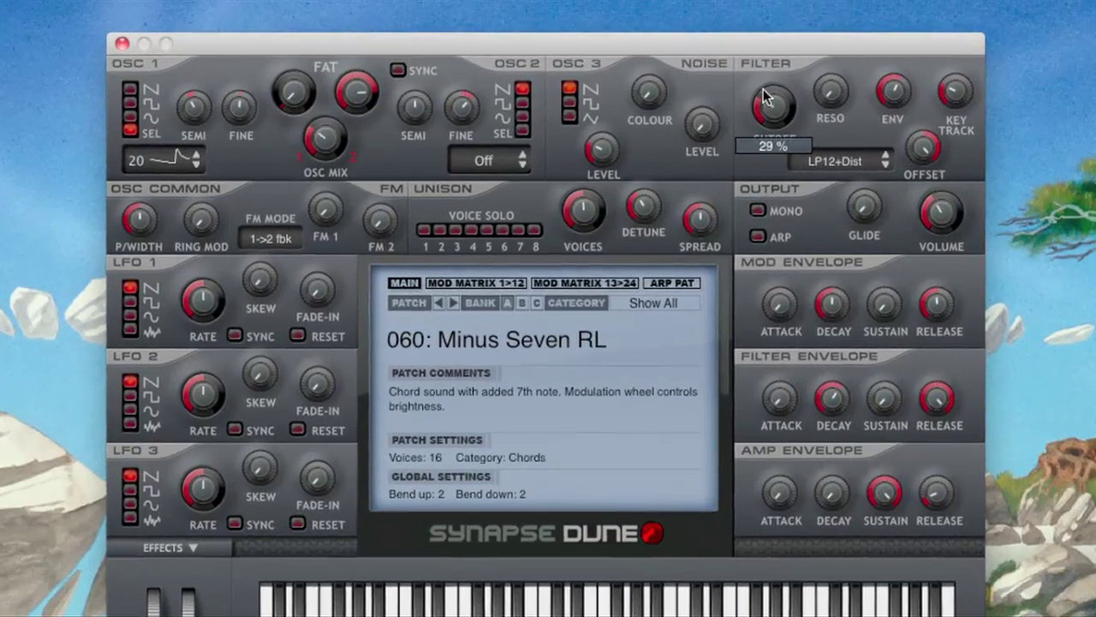
left_click_drag(783, 94, 771, 0)
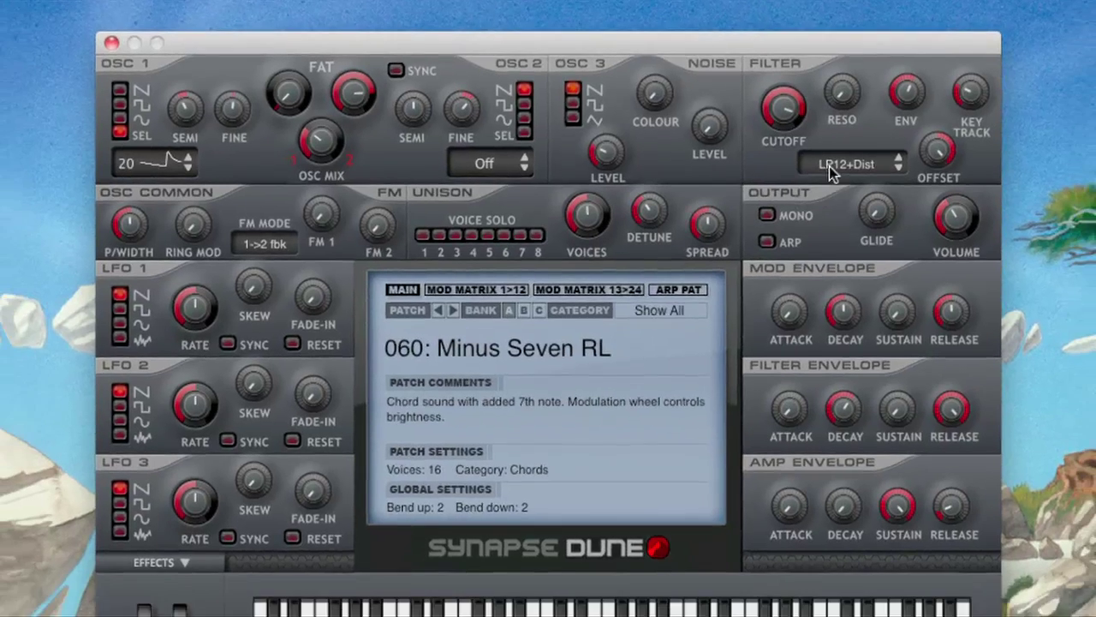
Step: Switch the filter type to LP12/LP12 Split and lower its cutoff to a low setting
left_click(836, 171)
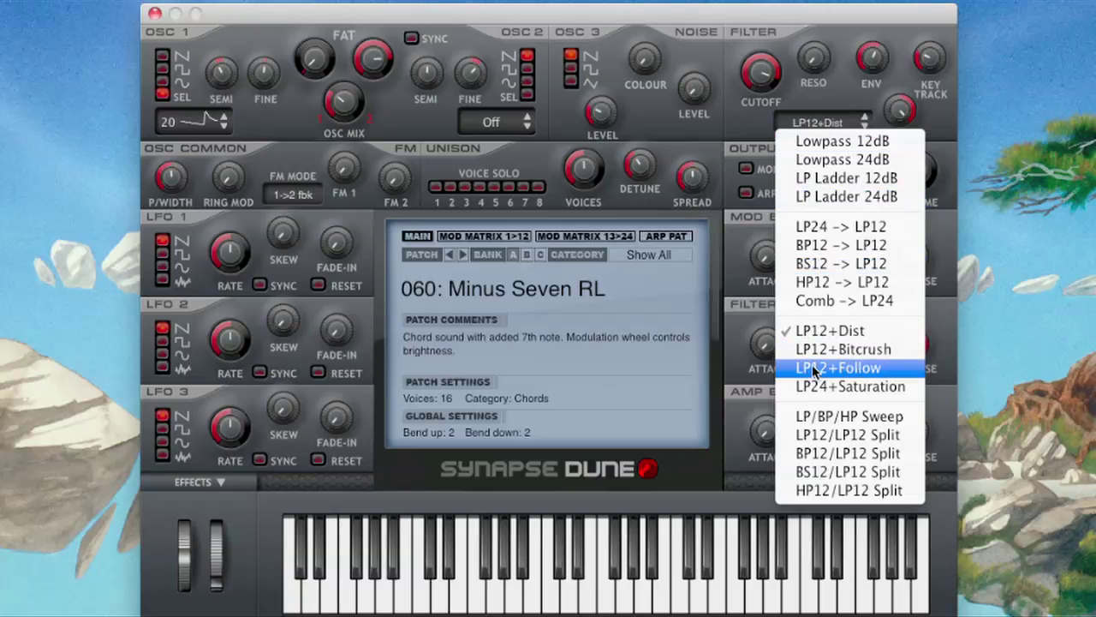
left_click(812, 434)
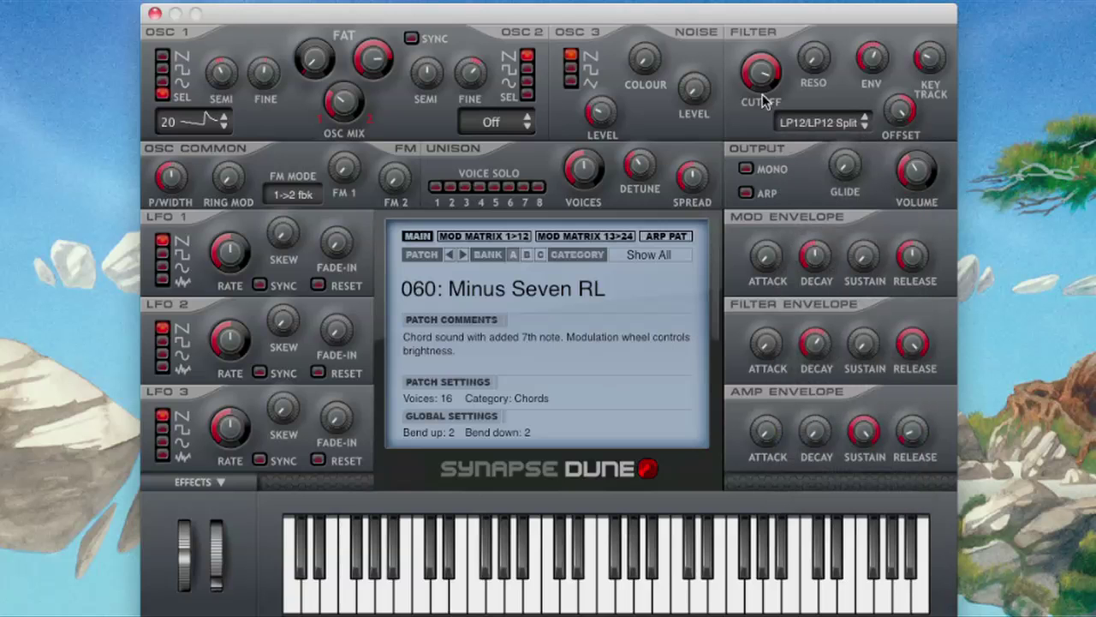
left_click_drag(757, 75, 755, 215)
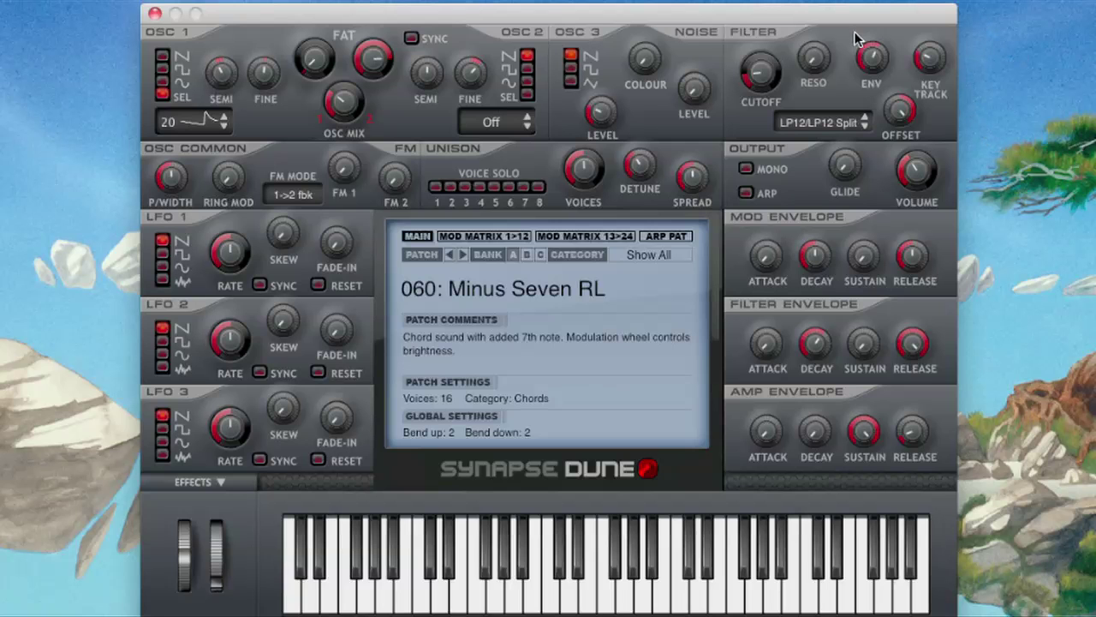
Step: Raise the filter resonance to 63%
left_click_drag(814, 54, 816, 48)
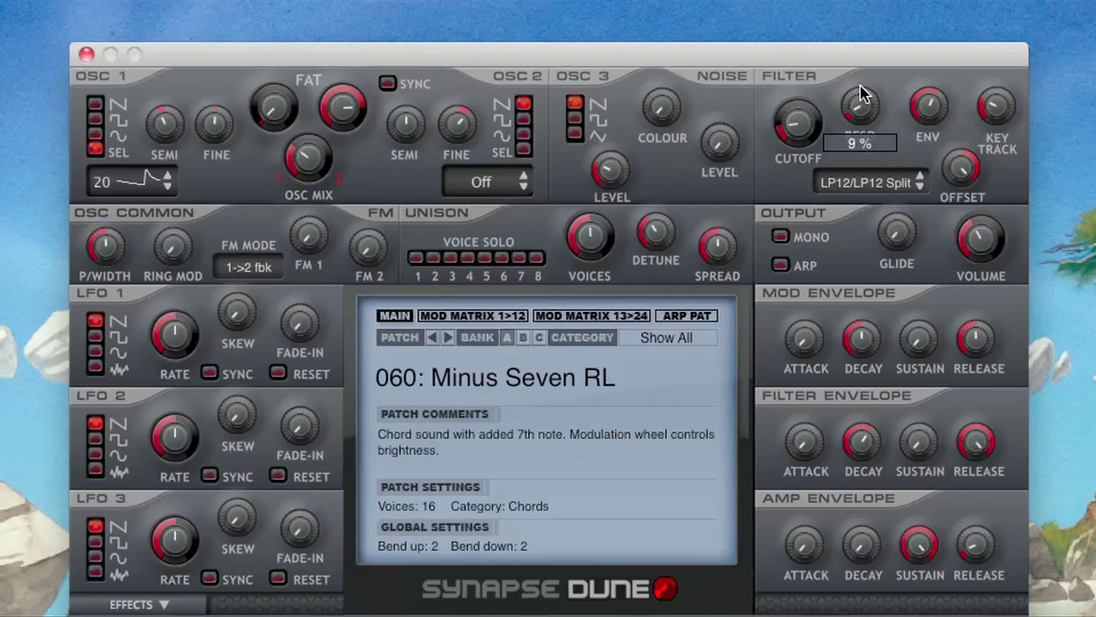
left_click_drag(861, 94, 839, 0)
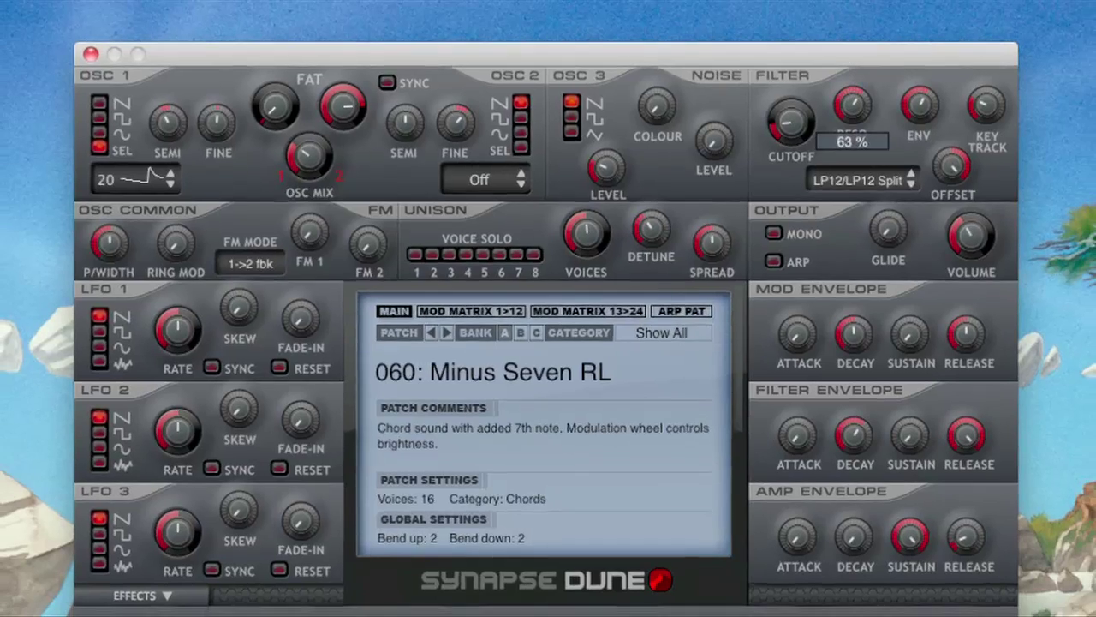
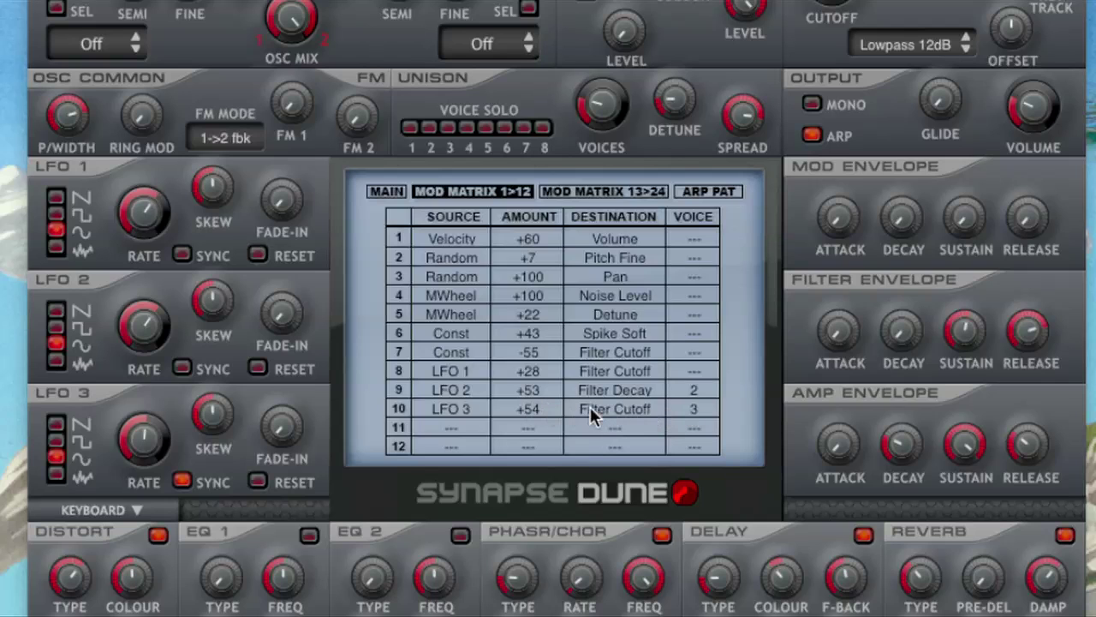
Step: Set the modulation amounts of the LFO routings to +35 in slot 8, +98 in slot 9 and +66 in slot 10
mouse_move(527, 406)
left_mouse_down()
mouse_move(513, 526)
mouse_move(516, 415)
left_mouse_up()
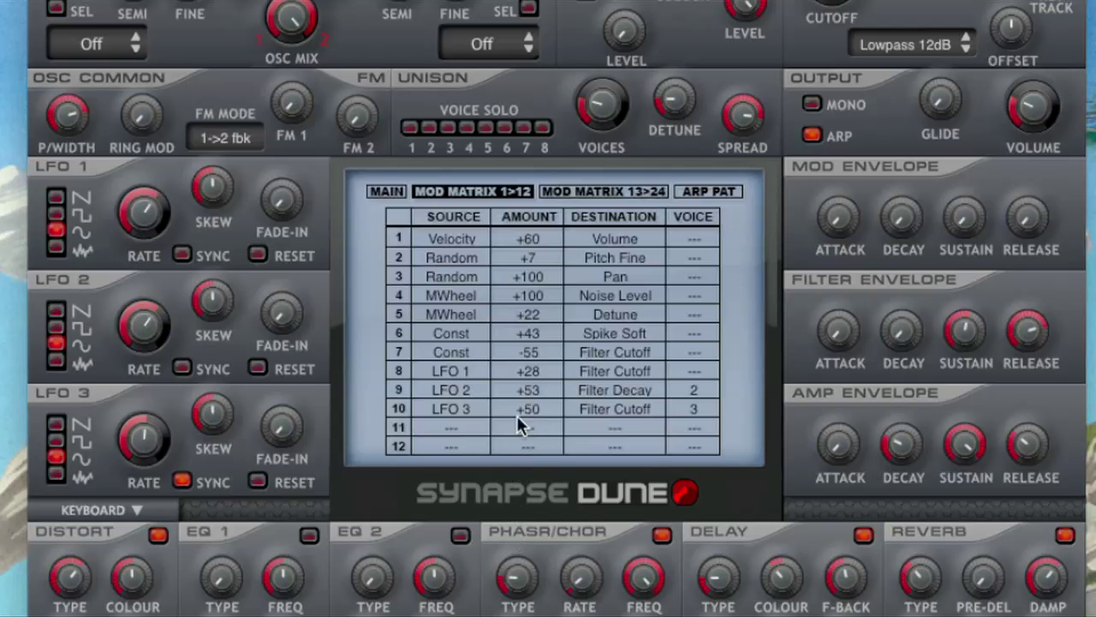
left_click_drag(516, 352, 516, 298)
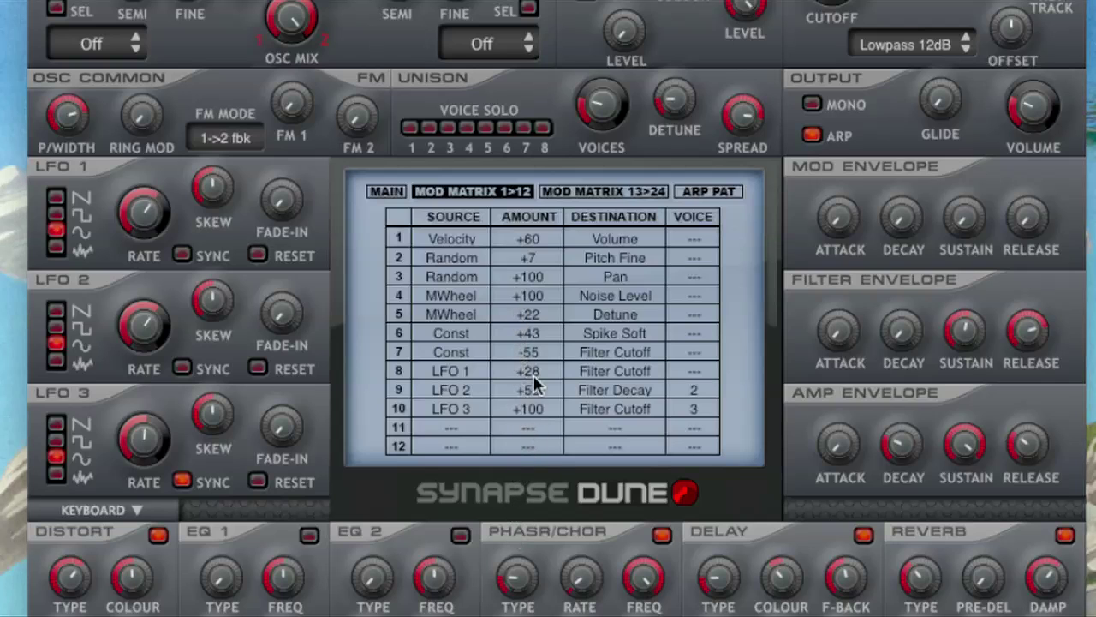
left_click_drag(533, 357, 520, 301)
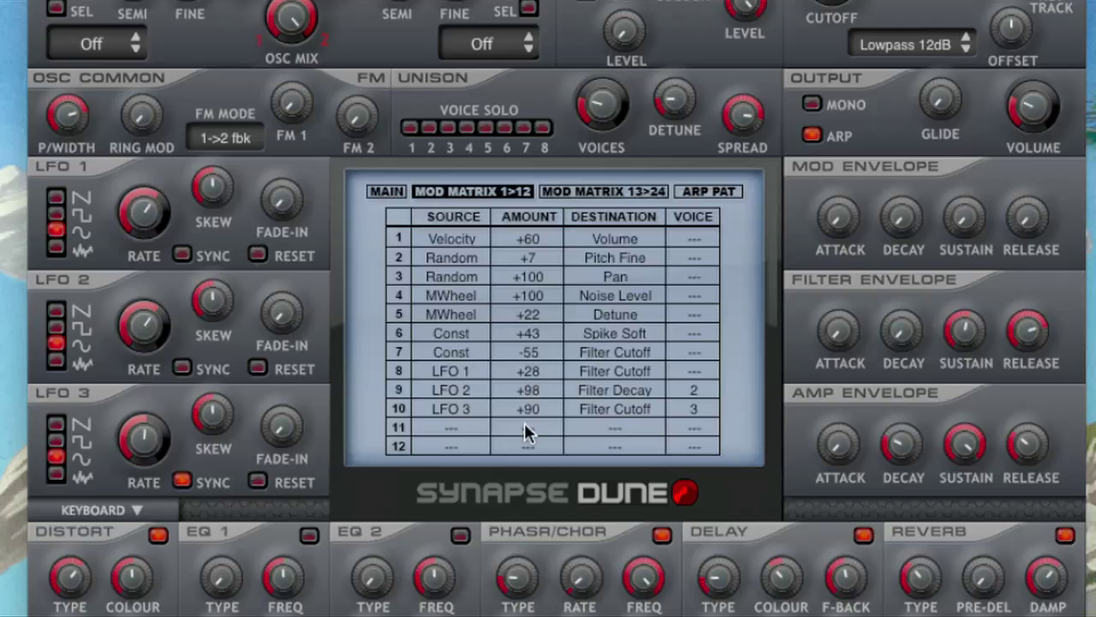
left_click_drag(525, 434, 520, 483)
left_click_drag(529, 370, 528, 340)
Step: Route LFO 3 in modulation slot 10 to Volume with an amount of +64
left_click(614, 407)
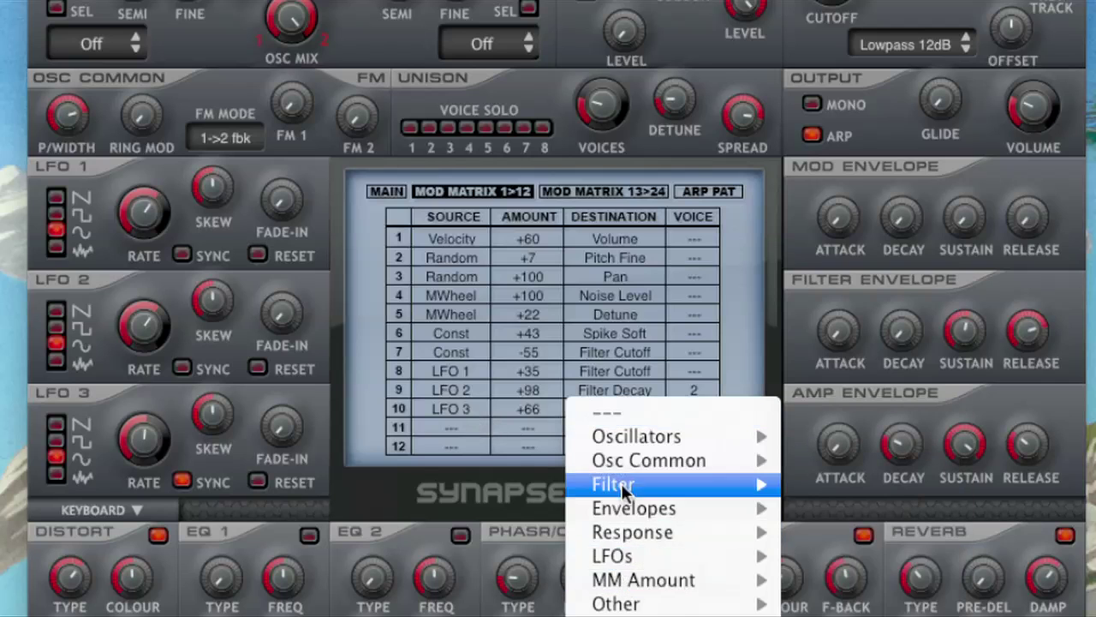
mouse_move(618, 603)
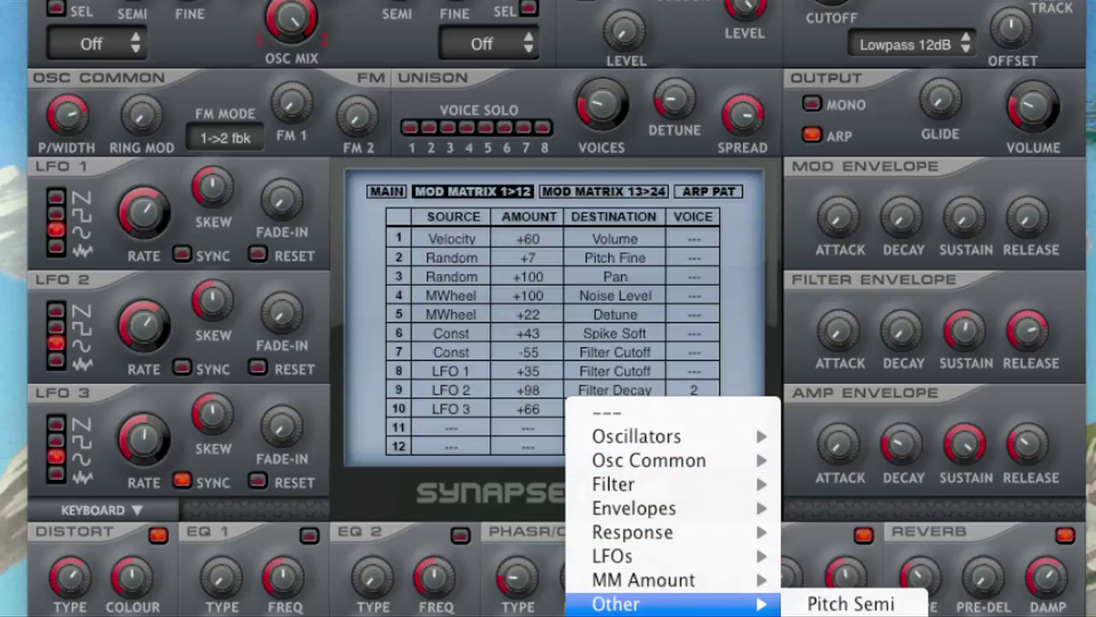
left_click(690, 599)
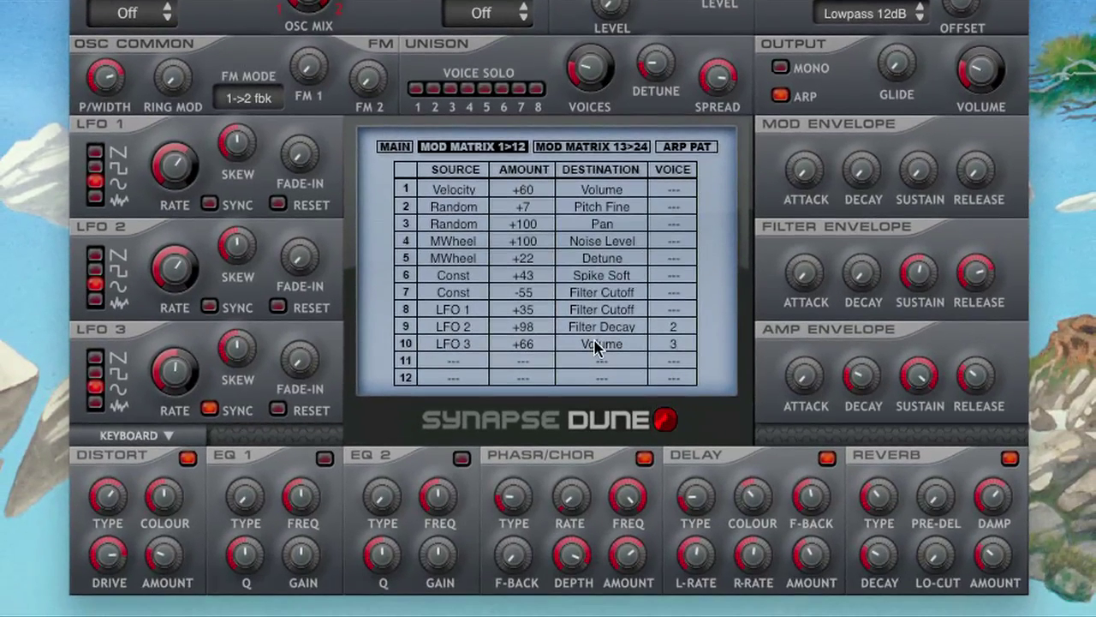
mouse_move(552, 350)
left_mouse_down()
mouse_move(531, 336)
mouse_move(525, 285)
mouse_move(527, 490)
mouse_move(532, 351)
left_mouse_up()
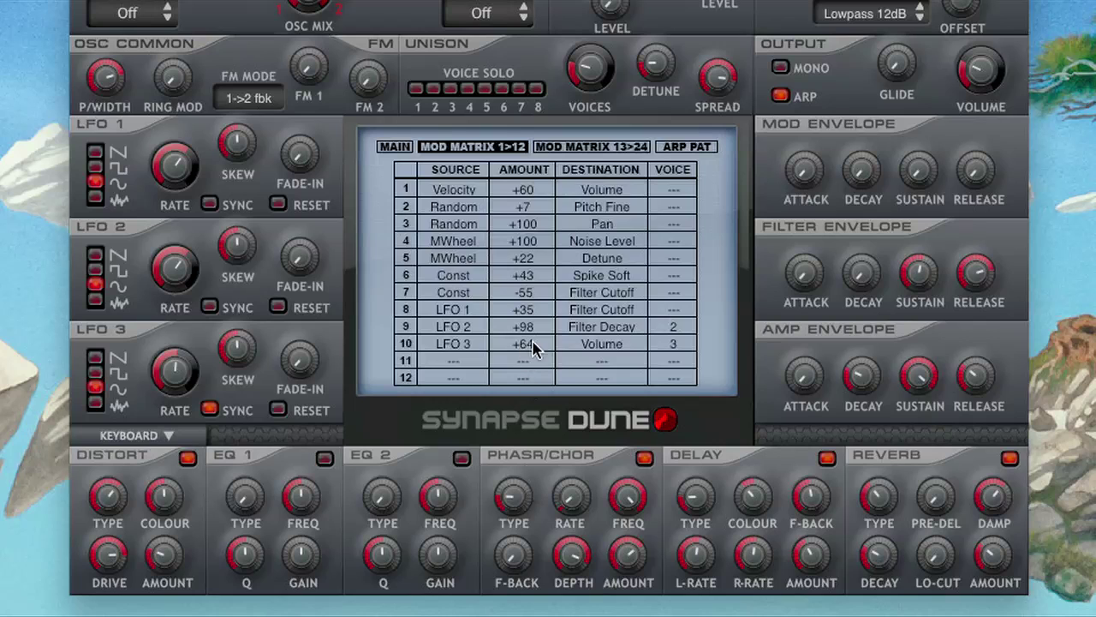
Step: Change the destination of LFO 2 in modulation slot 9 to Pan
left_click(584, 328)
mouse_move(599, 504)
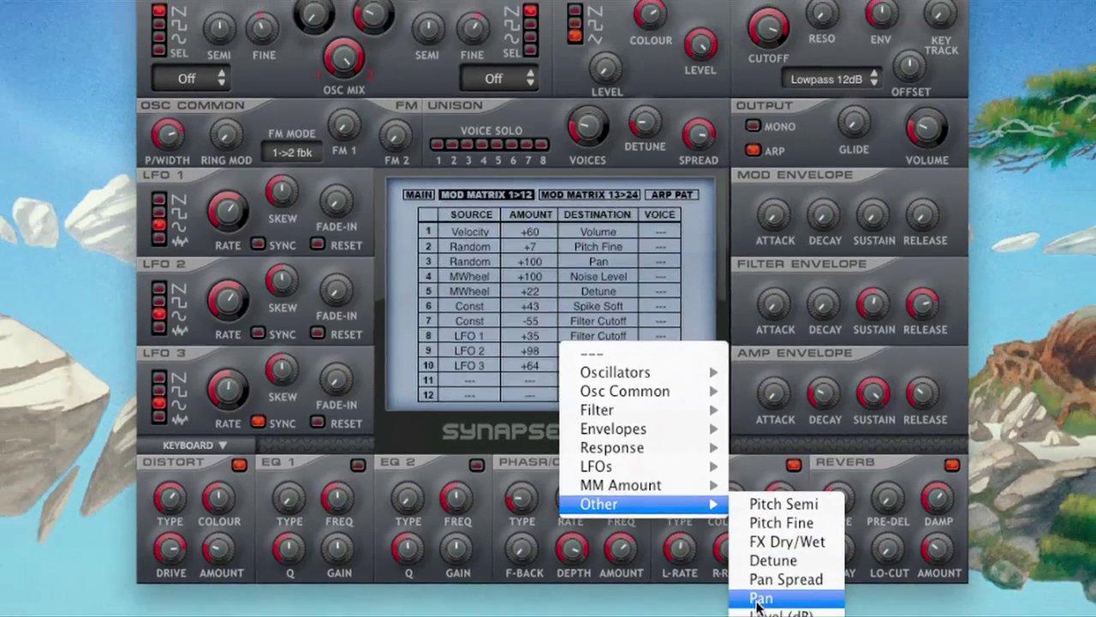
left_click(786, 610)
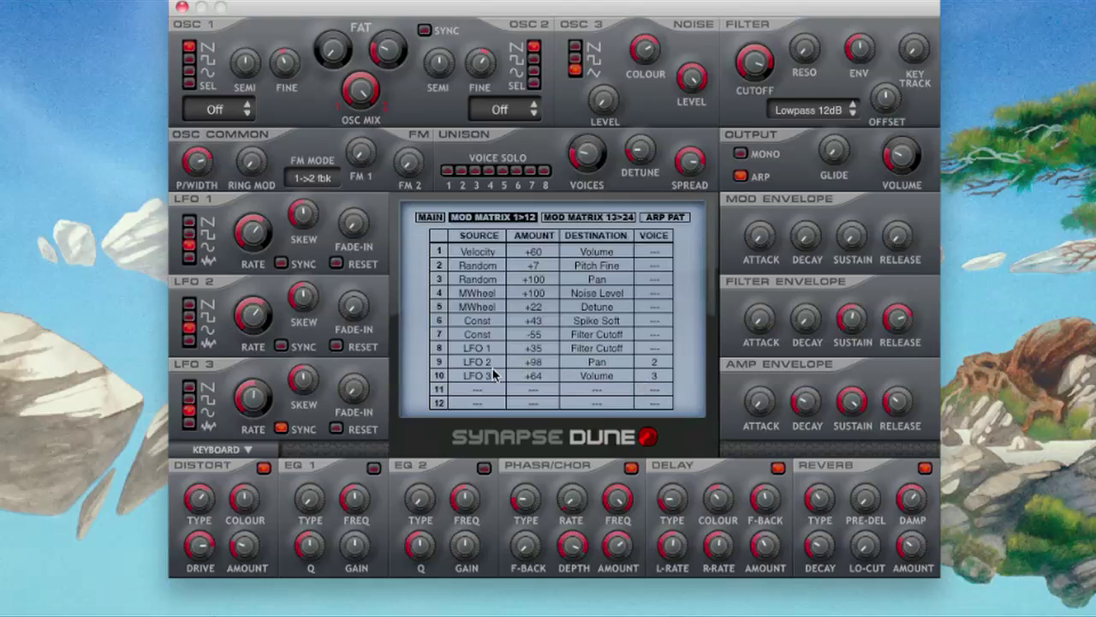
Step: Change the source in modulation slot 8 to PWheel and the destination in slot 9 to Filter Decay
left_click(475, 346)
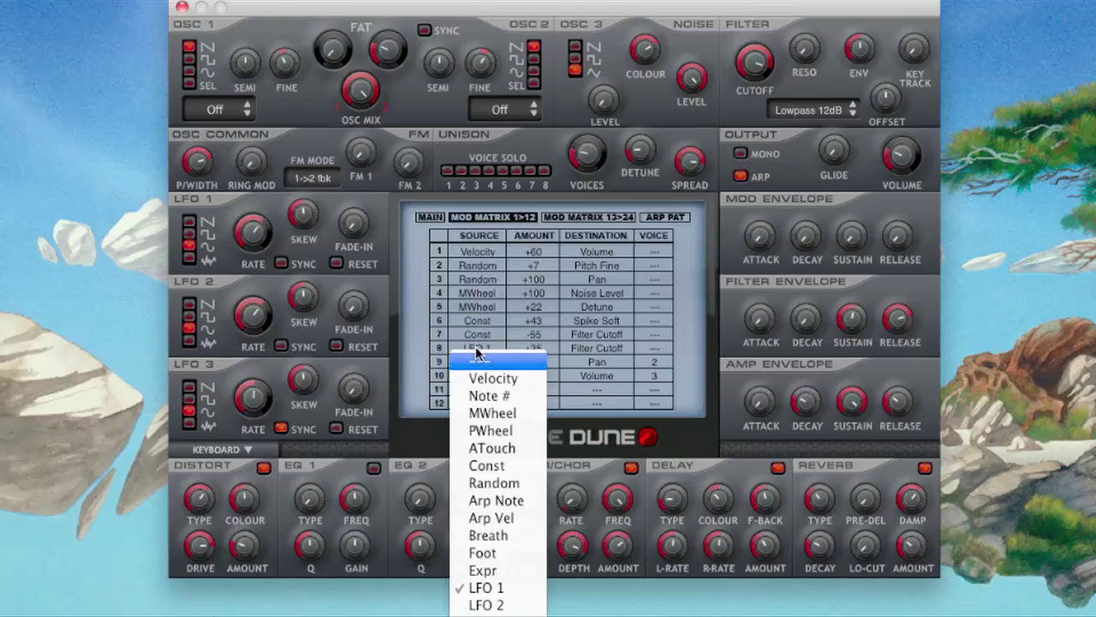
left_click(477, 430)
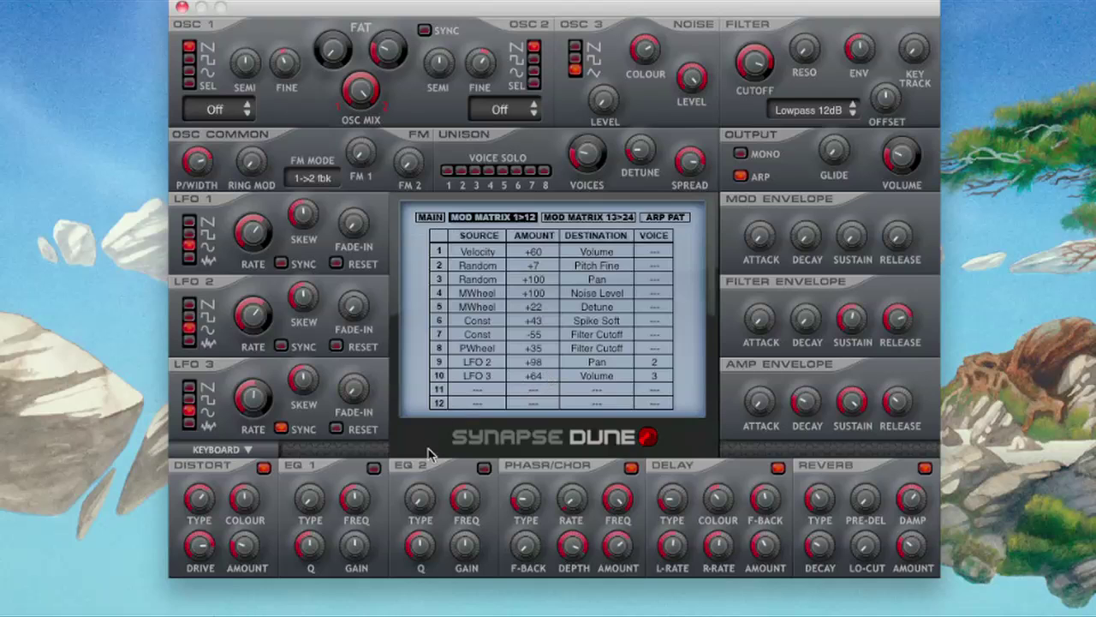
left_click(599, 360)
mouse_move(602, 471)
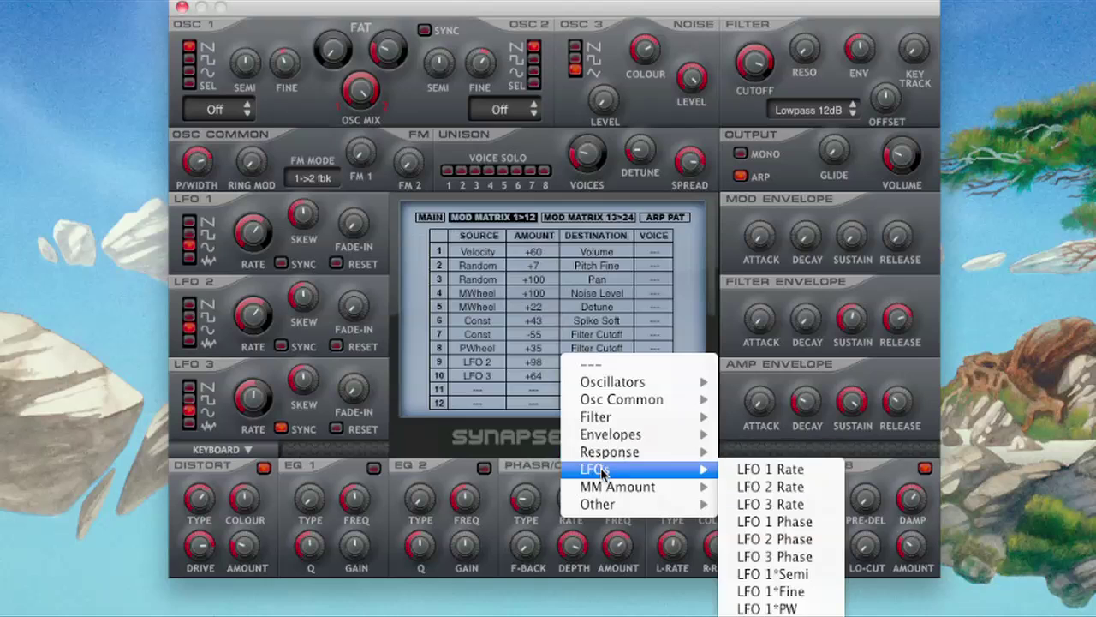
mouse_move(706, 416)
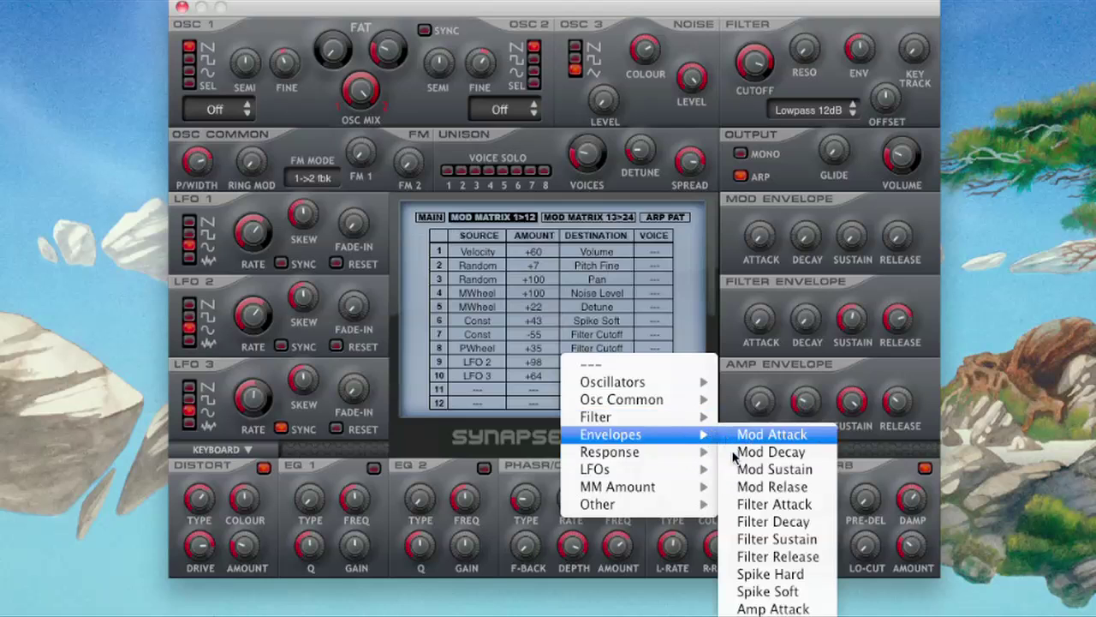
left_click(752, 522)
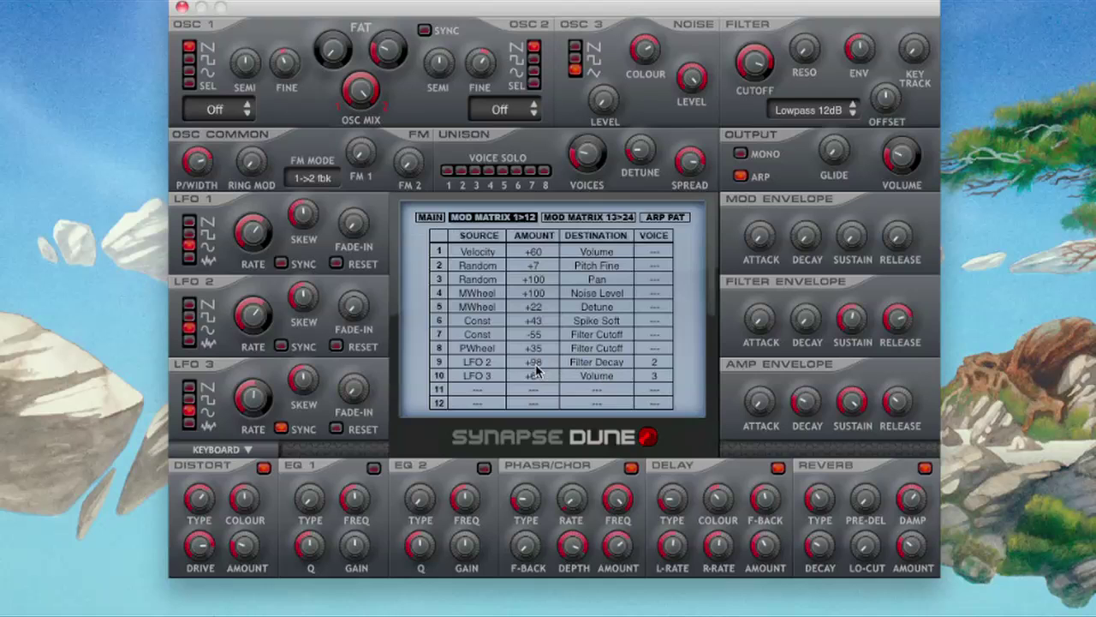
Step: Set the LFO 2 amount in modulation slot 9 to +18 and assign slots 9 and 10 to voice 1
left_click_drag(535, 366, 536, 493)
left_click(652, 362)
left_click(653, 371)
left_click(643, 376)
left_click(656, 391)
left_click(650, 376)
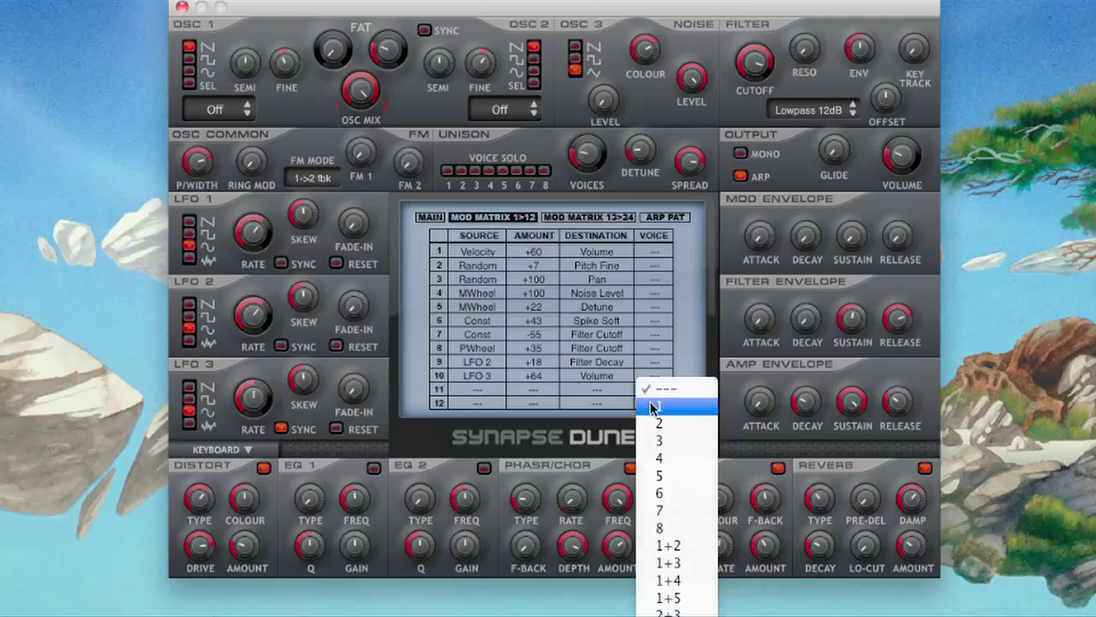
left_click(650, 402)
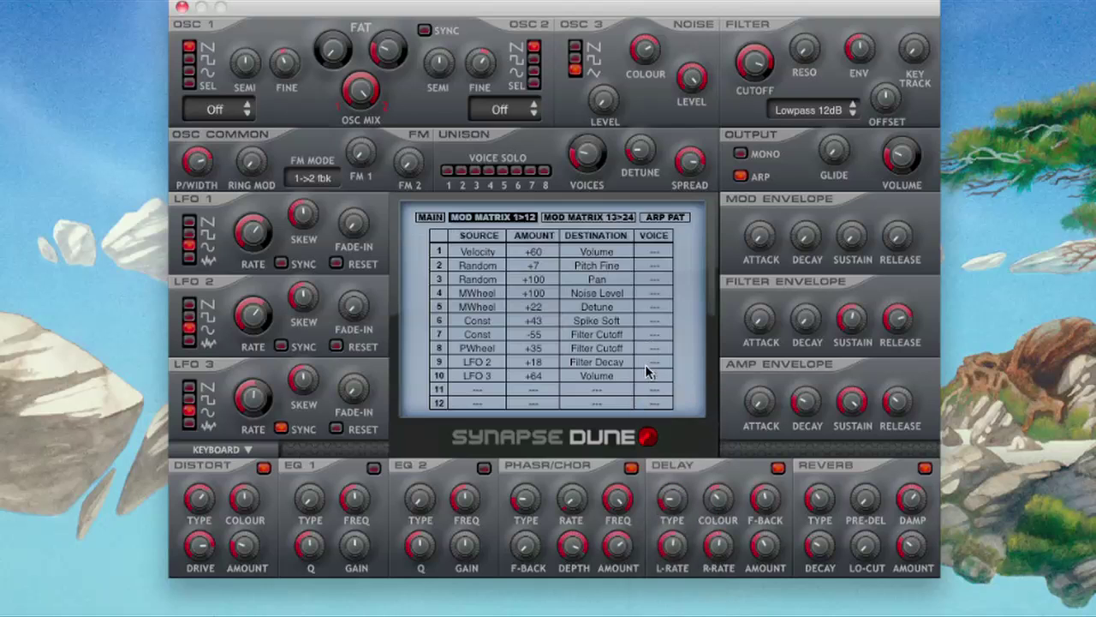
left_click(645, 364)
left_click(645, 385)
Step: Set the LFO 2 amount in modulation slot 9 to +75 and raise the filter envelope's decay
left_click_drag(535, 367, 526, 276)
mouse_move(805, 315)
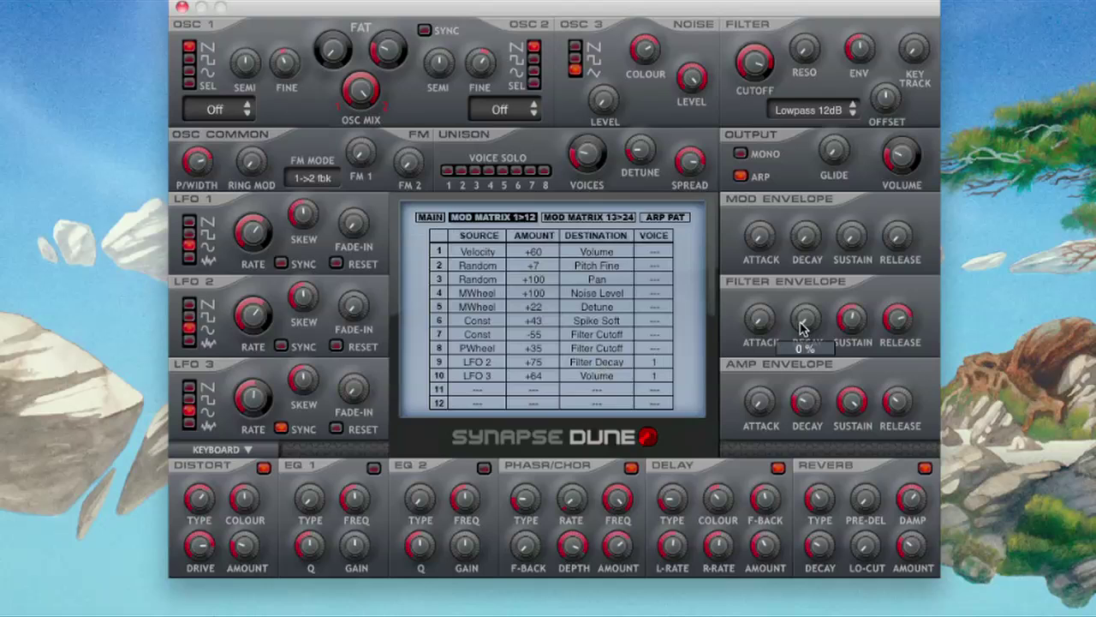
left_click_drag(801, 291, 792, 224)
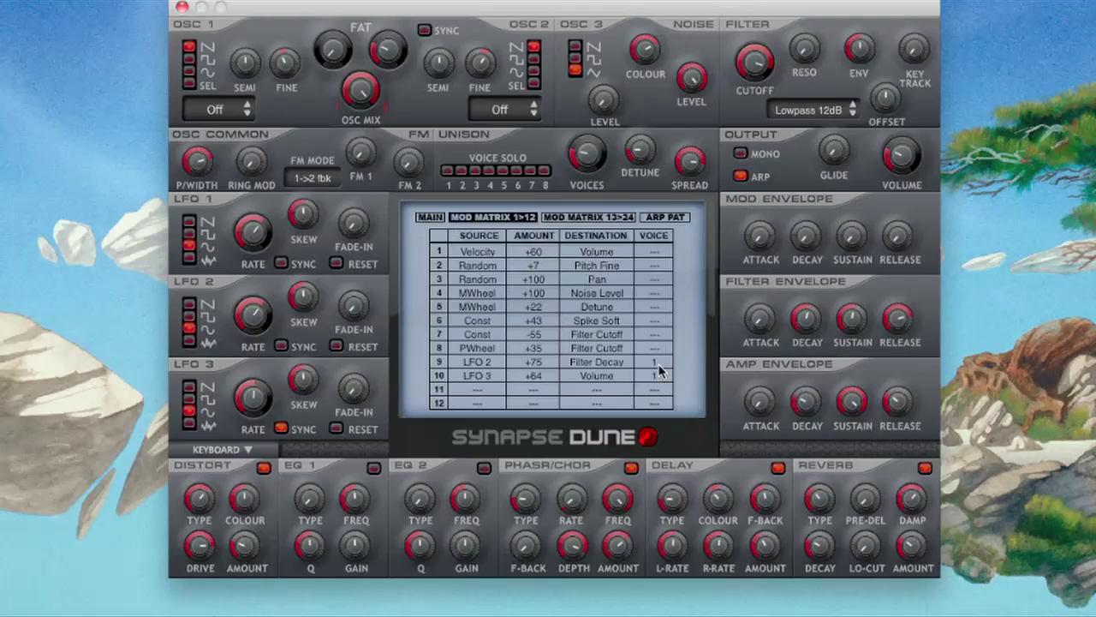